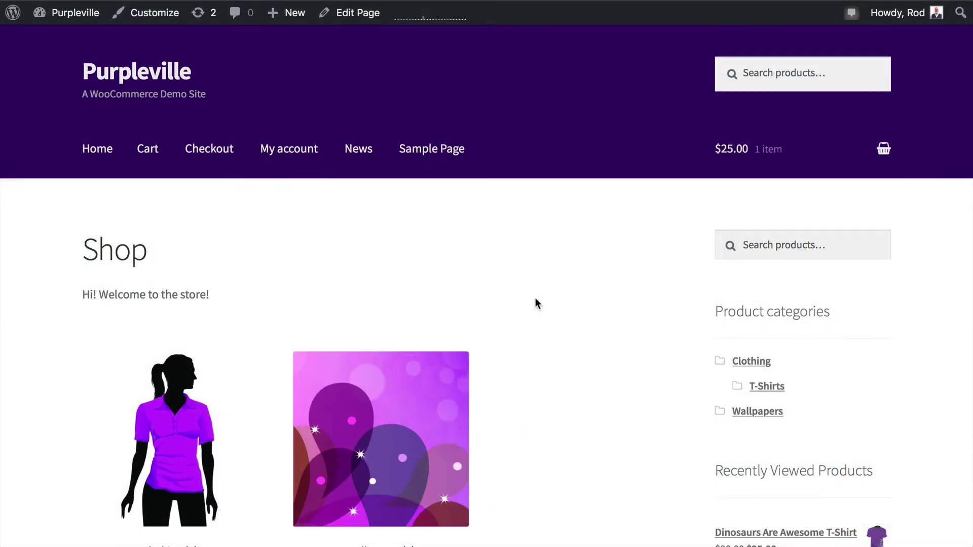
Step: In Jetpack settings, turn on 'Serve images from our servers' and 'Lazy load images'
{"action": "left_click", "coordinate": [104, 11]}
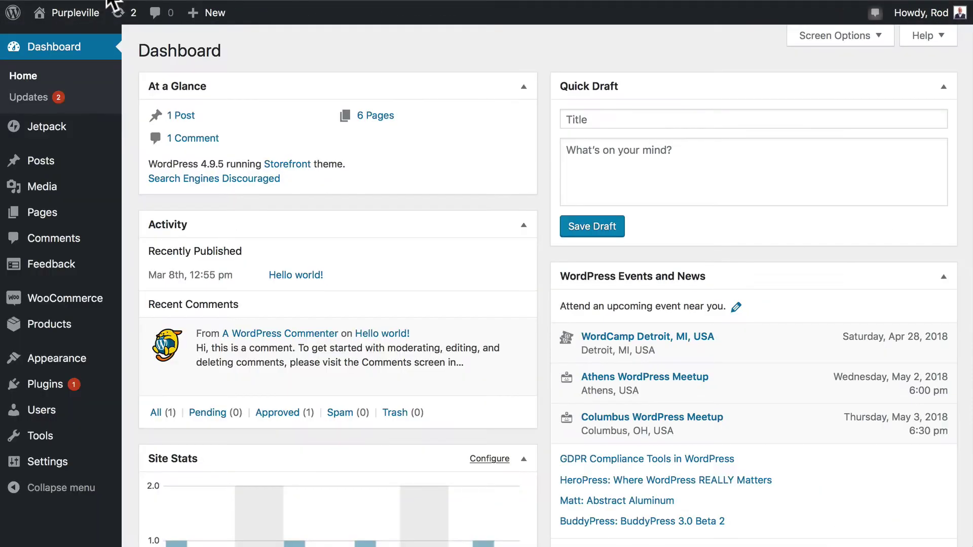
{"action": "mouse_move", "coordinate": [42, 133]}
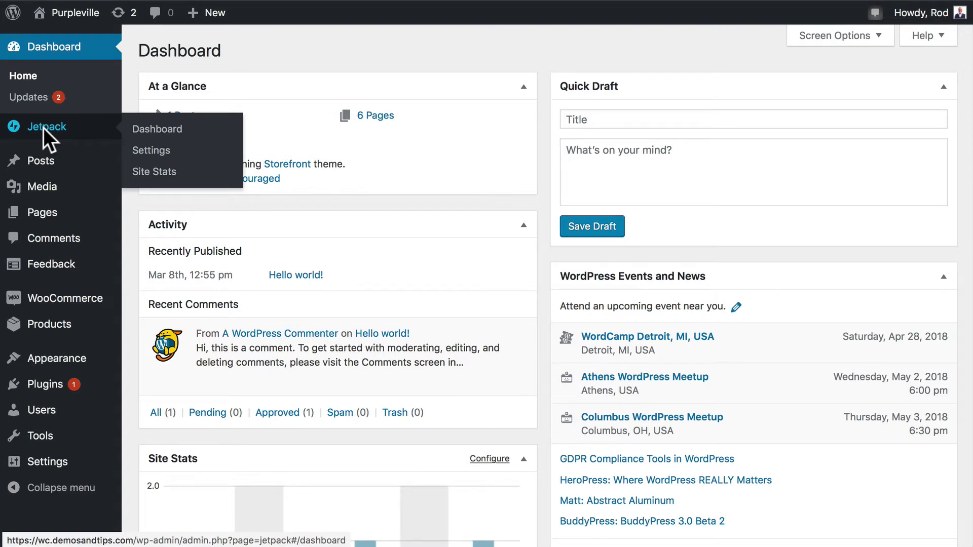
{"action": "left_click", "coordinate": [44, 128]}
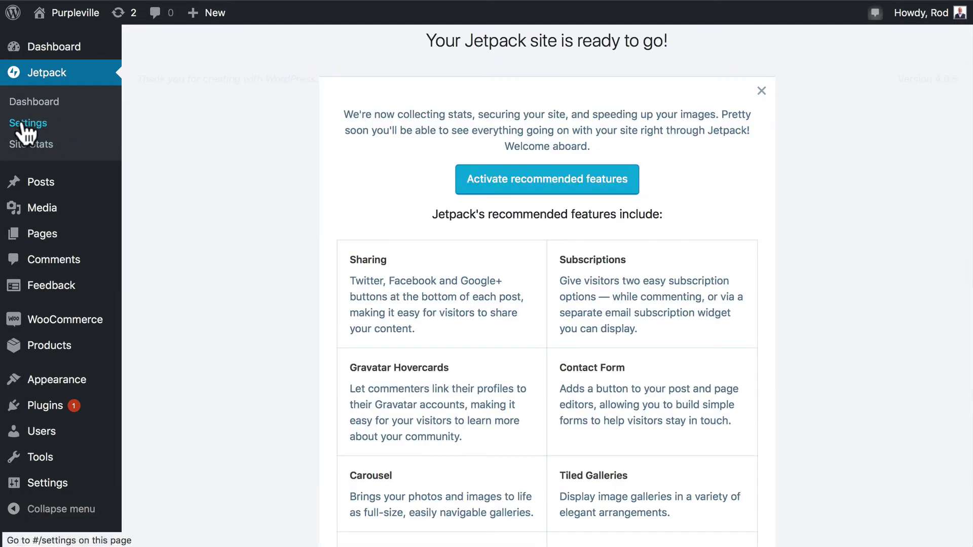
{"action": "left_click", "coordinate": [23, 124]}
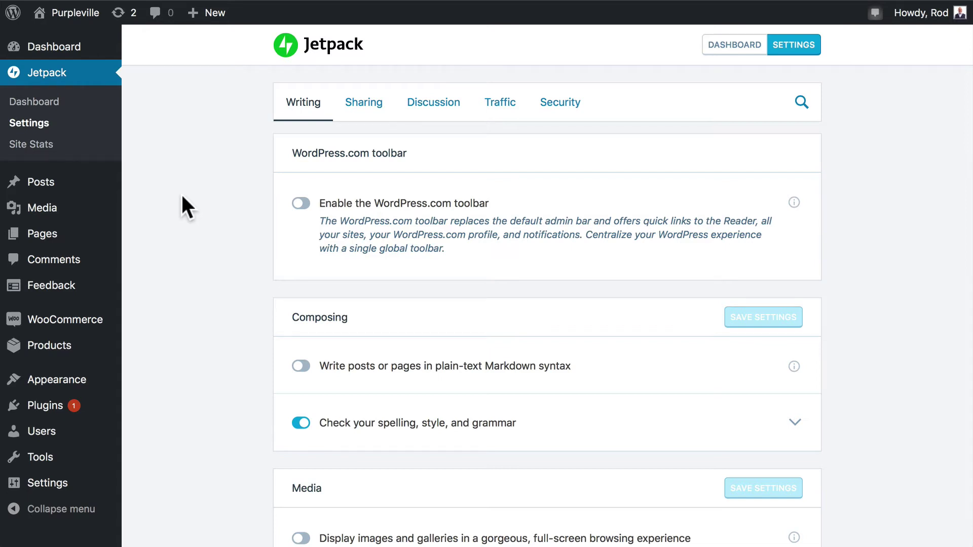
{"action": "scroll", "coordinate": [182, 196], "scroll_direction": "down", "scroll_amount": 6}
{"action": "scroll", "coordinate": [182, 197], "scroll_direction": "down", "scroll_amount": 3}
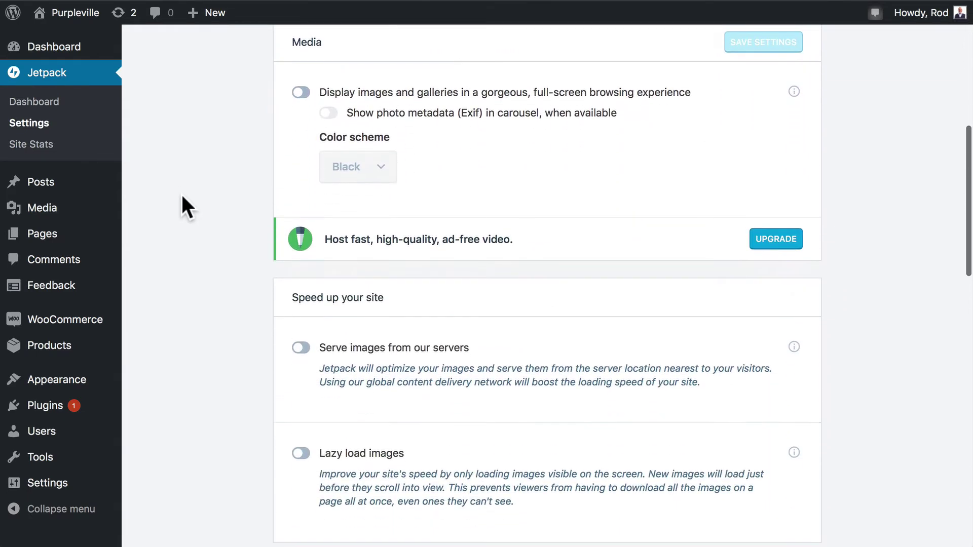
{"action": "left_click", "coordinate": [301, 348]}
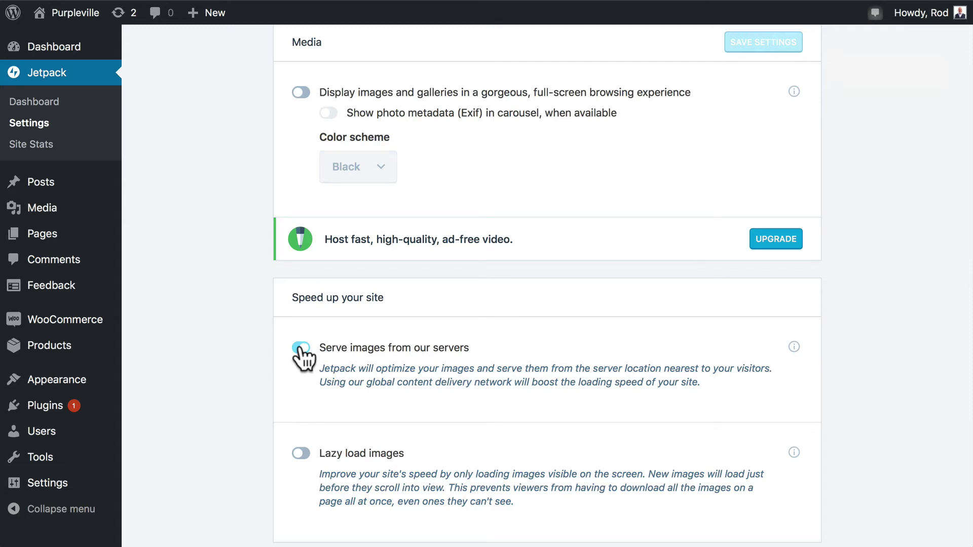
{"action": "scroll", "coordinate": [303, 357], "scroll_direction": "down", "scroll_amount": 5}
{"action": "left_click", "coordinate": [301, 330]}
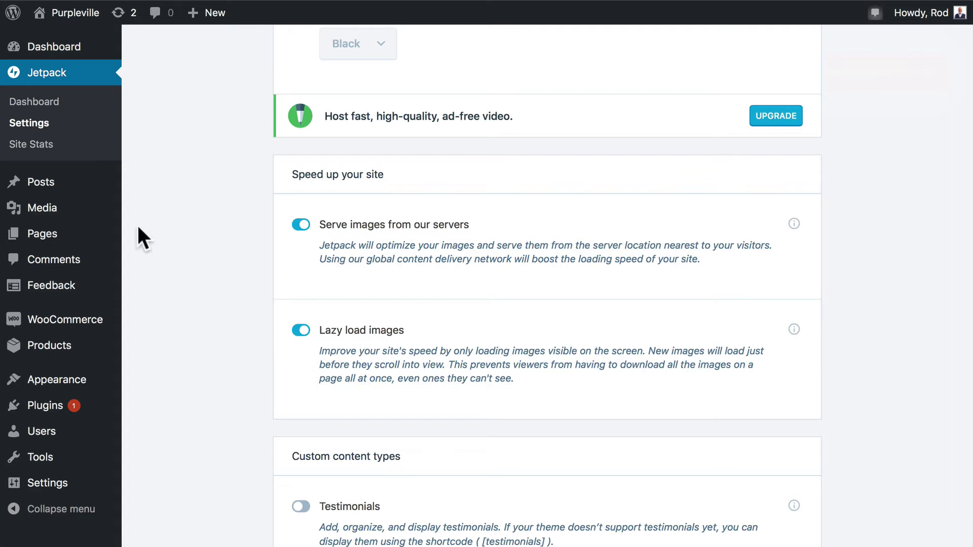
Step: Search the plugin directory for 'amp' on the Add Plugins page
{"action": "mouse_move", "coordinate": [38, 405]}
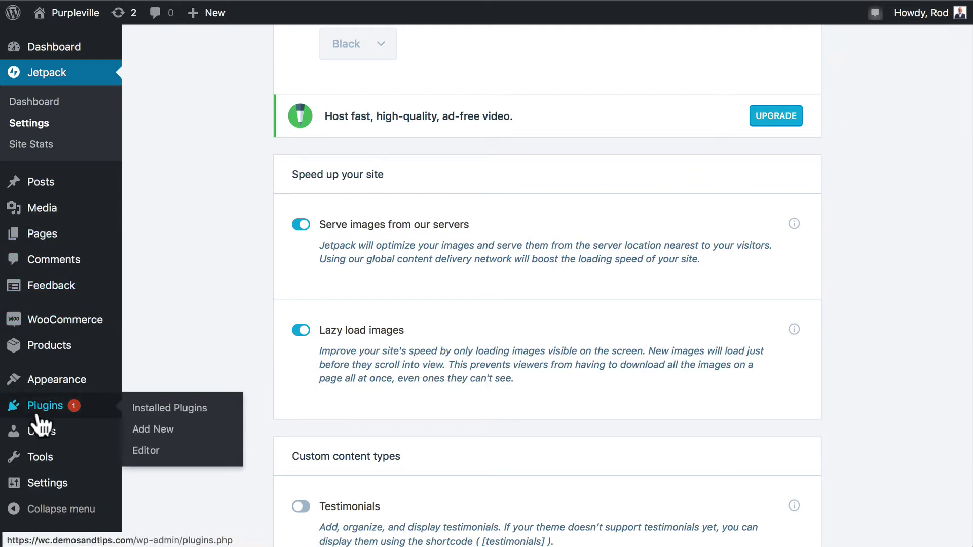
{"action": "left_click", "coordinate": [37, 405]}
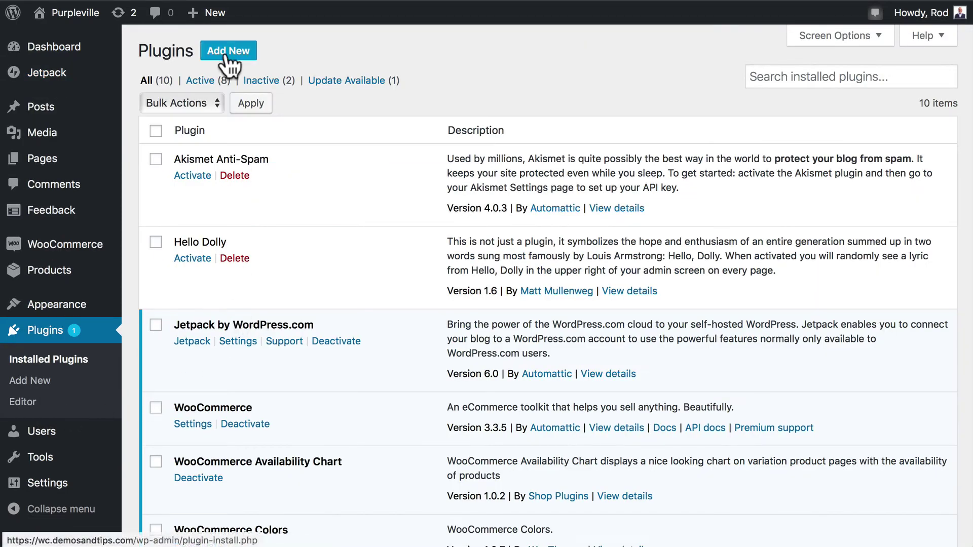
{"action": "left_click", "coordinate": [226, 53]}
{"action": "left_click", "coordinate": [768, 96]}
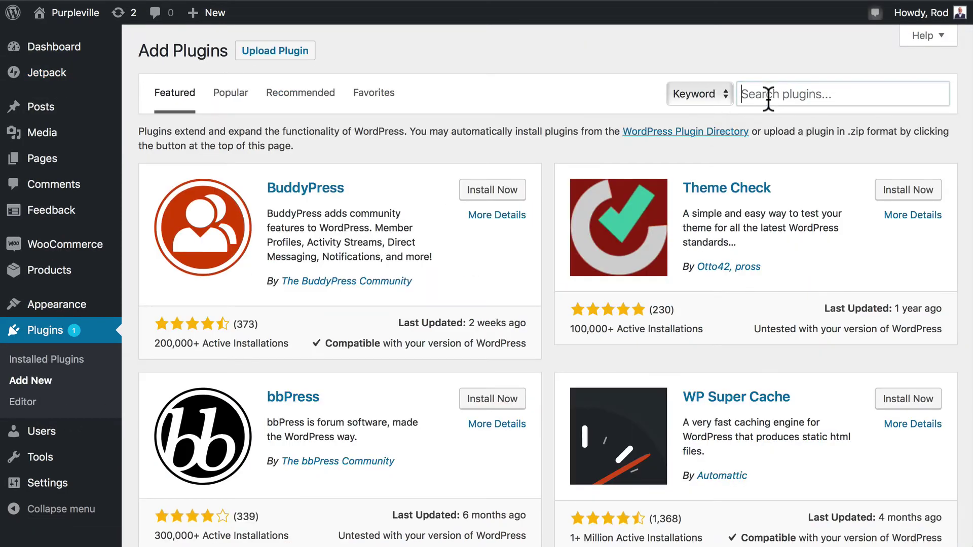
{"action": "type", "text": "amp"}
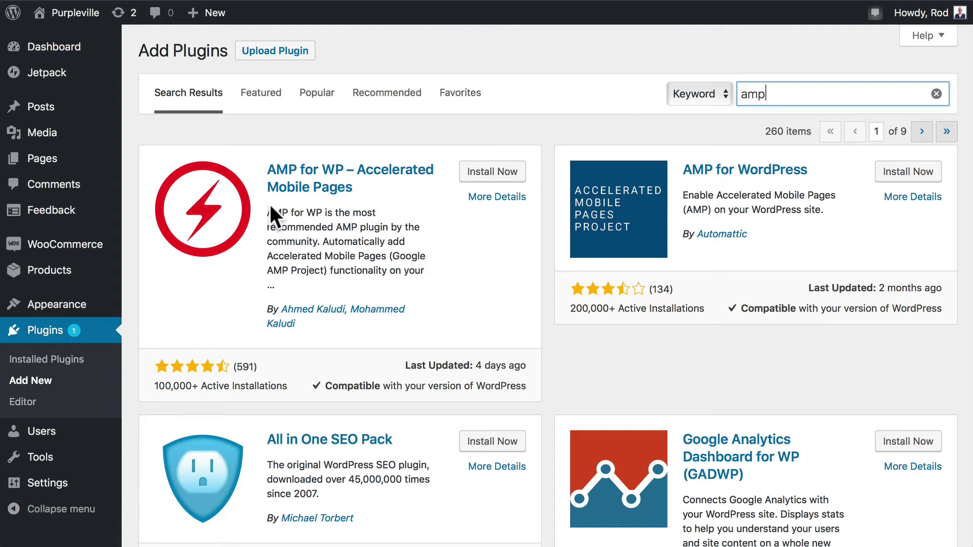
Step: Give the Clothing category the description 'Find the coolest t-shirts on the web. They are all purple!' and update it
{"action": "mouse_move", "coordinate": [51, 266]}
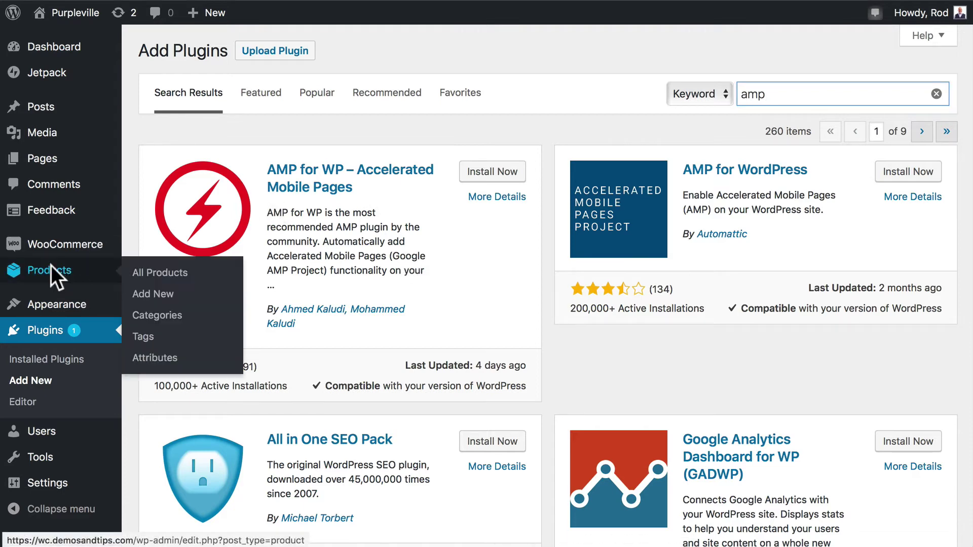
{"action": "left_click", "coordinate": [51, 265]}
{"action": "left_click", "coordinate": [48, 345]}
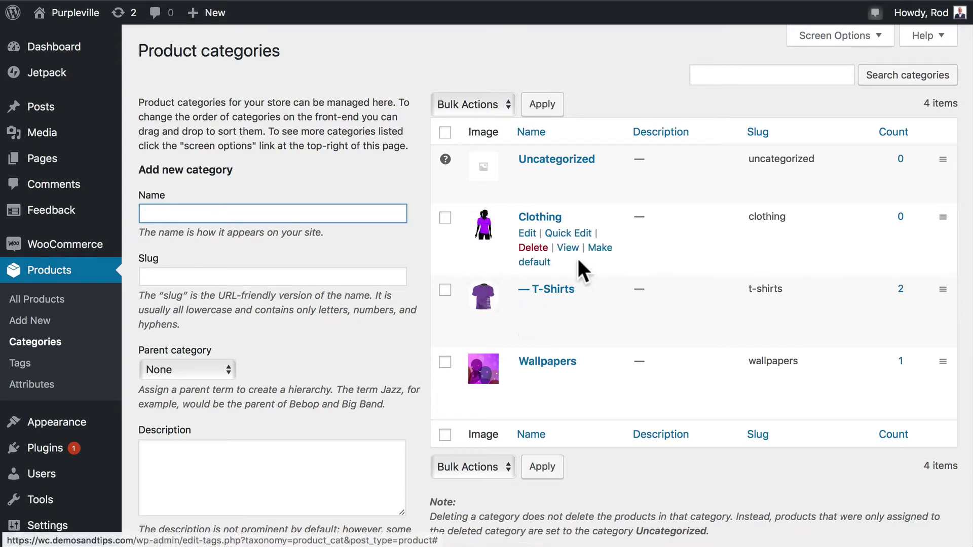
{"action": "left_click", "coordinate": [527, 235]}
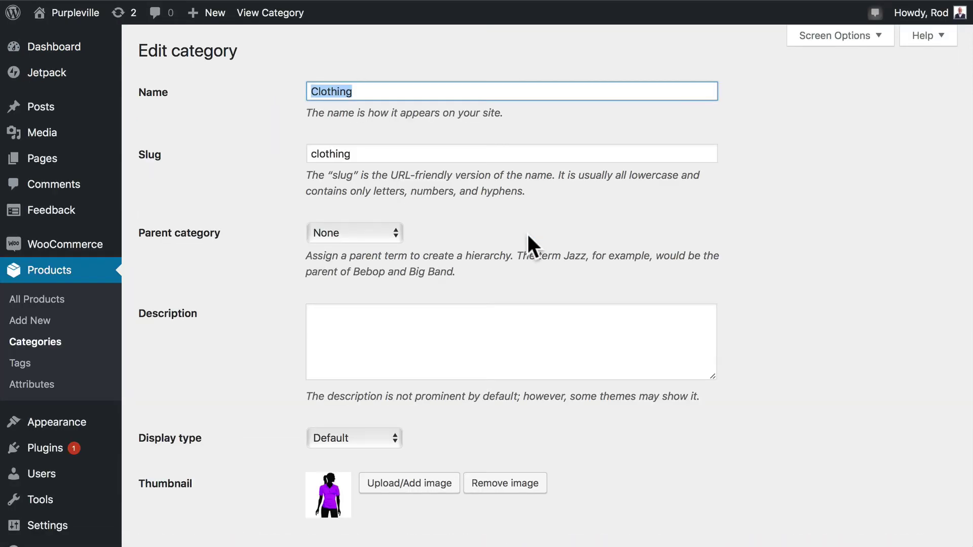
{"action": "left_click", "coordinate": [481, 338]}
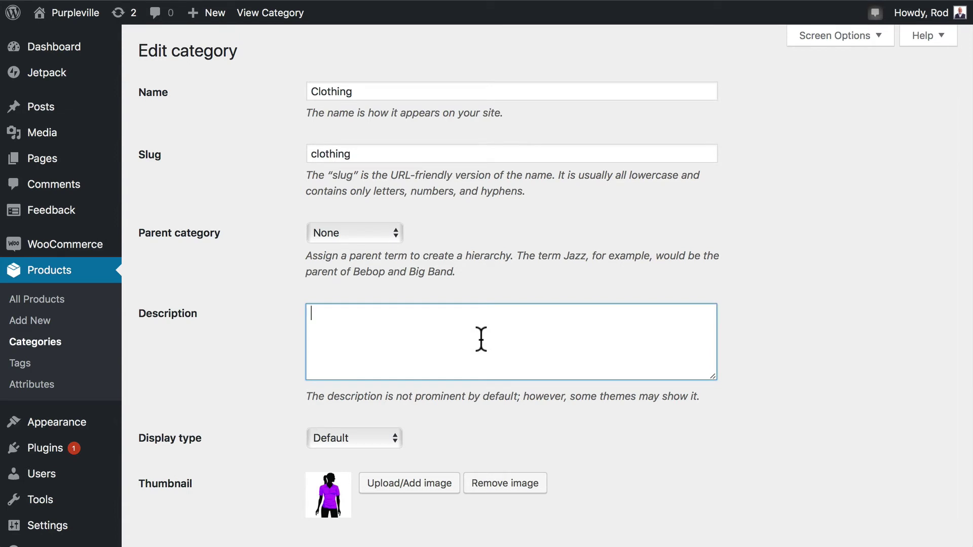
{"action": "type", "text": "Find the coolest t-shirts on t"}
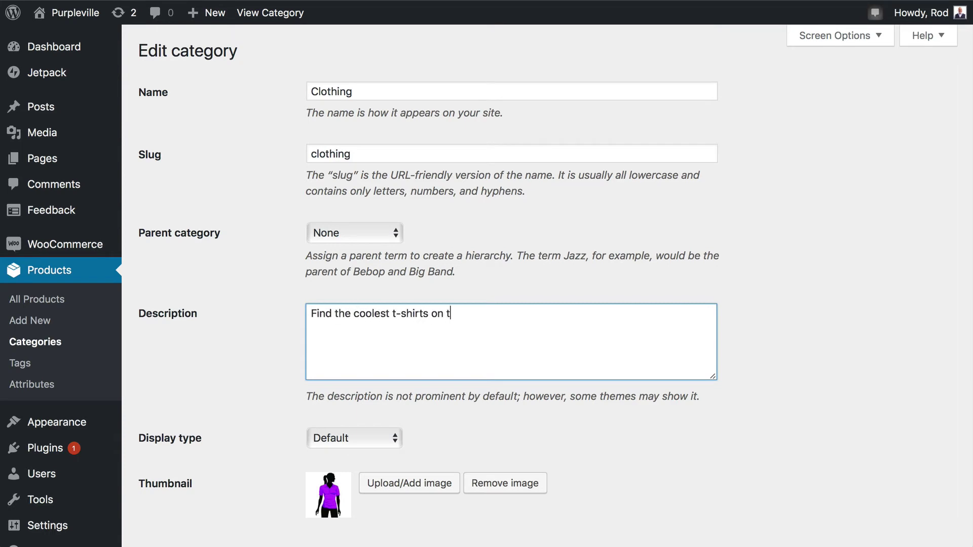
{"action": "type", "text": "he web.  They are al"}
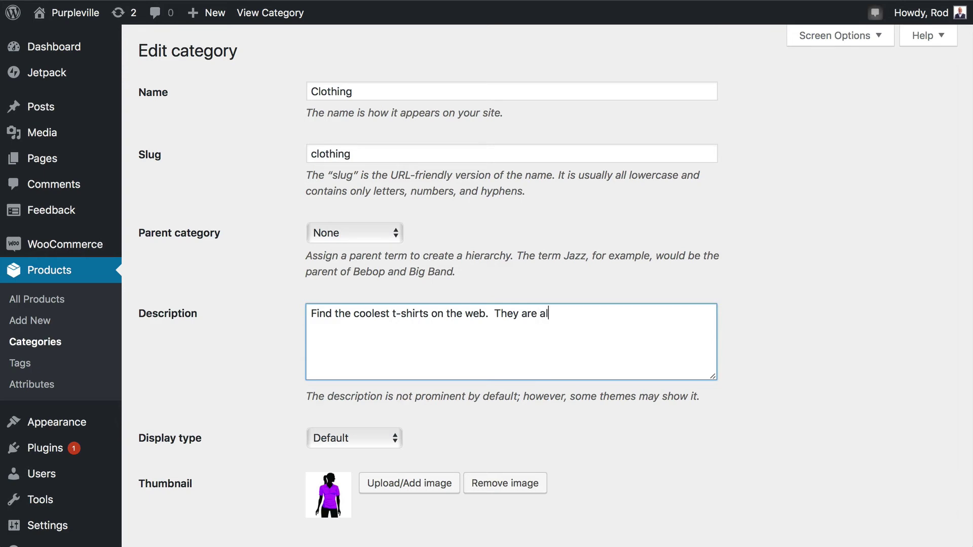
{"action": "type", "text": "l purple!"}
{"action": "scroll", "coordinate": [568, 467], "scroll_direction": "down", "scroll_amount": 3}
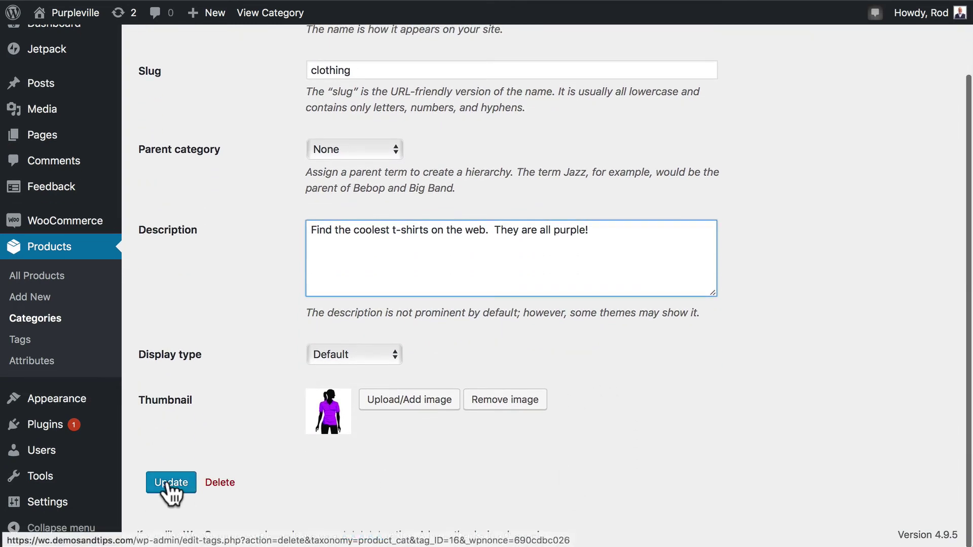
{"action": "left_click", "coordinate": [170, 482]}
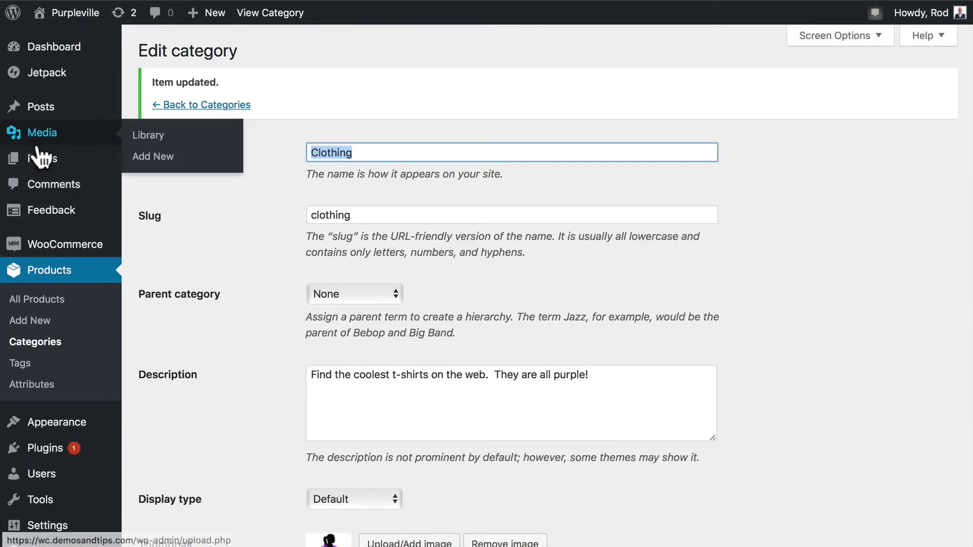
{"action": "left_click", "coordinate": [306, 7]}
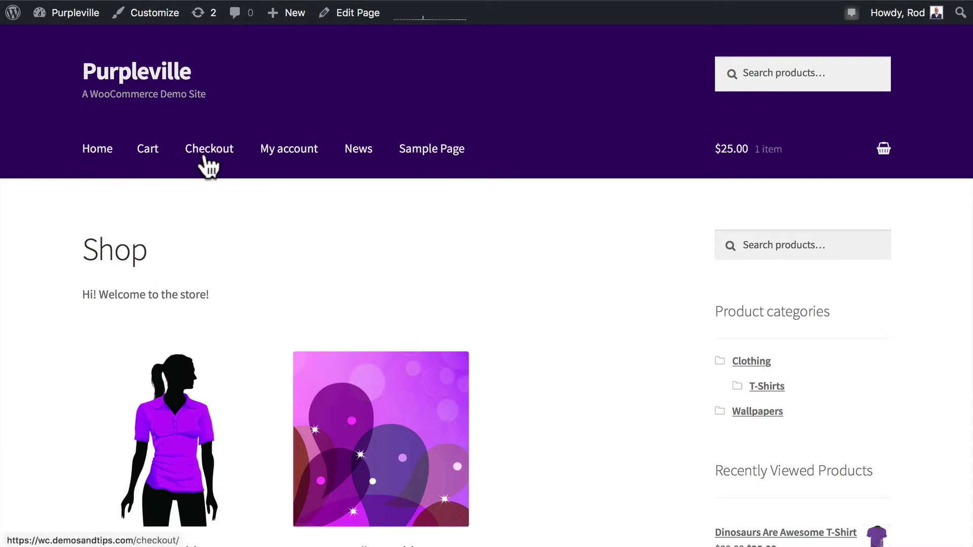
{"action": "scroll", "coordinate": [217, 321], "scroll_direction": "down", "scroll_amount": 4}
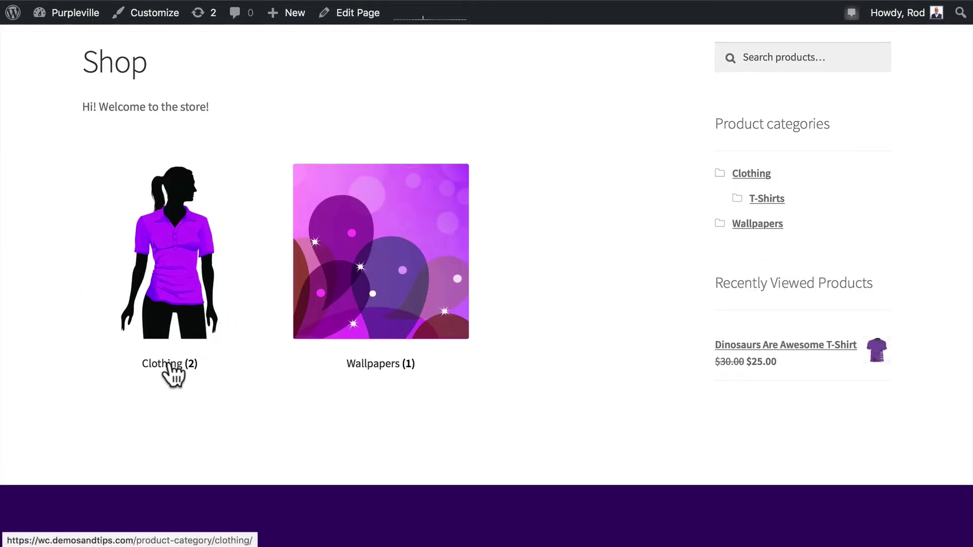
{"action": "left_click", "coordinate": [170, 361]}
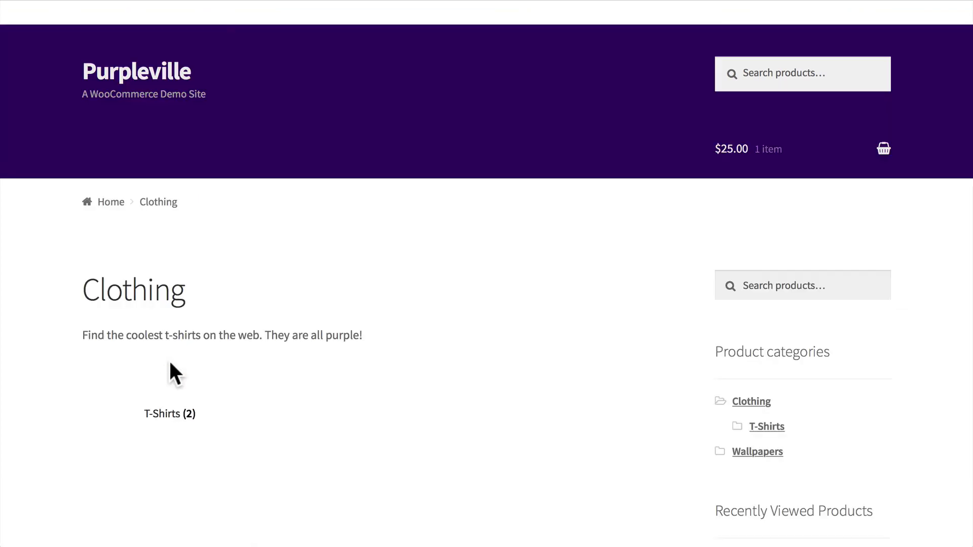
{"action": "left_click_drag", "start_coordinate": [84, 336], "coordinate": [372, 333]}
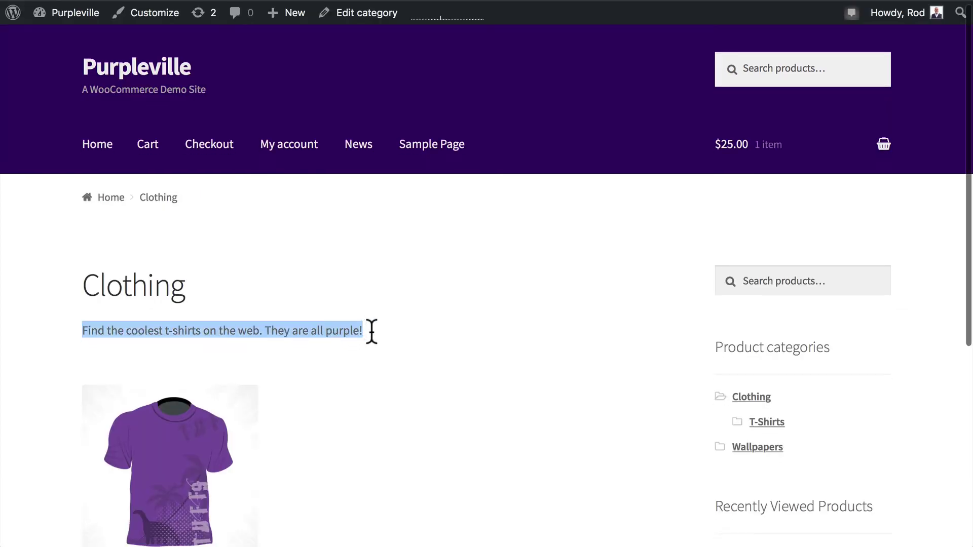
{"action": "scroll", "coordinate": [371, 335], "scroll_direction": "down", "scroll_amount": 2}
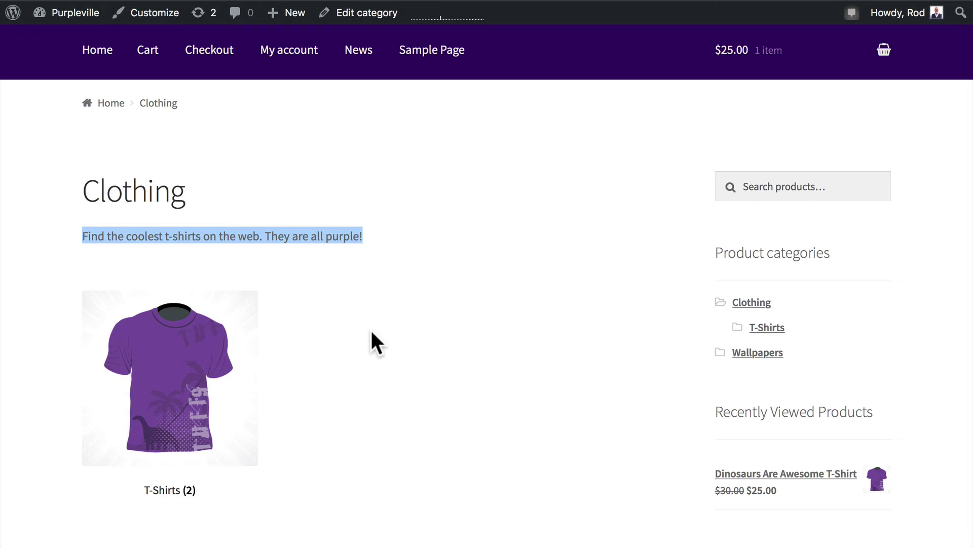
{"action": "left_click", "coordinate": [468, 305]}
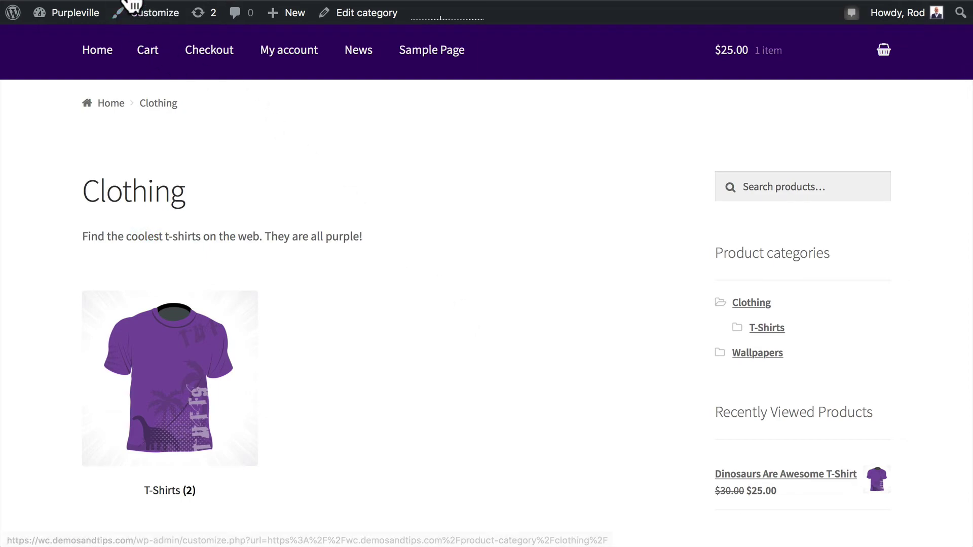
{"action": "key", "text": "super+bracketleft"}
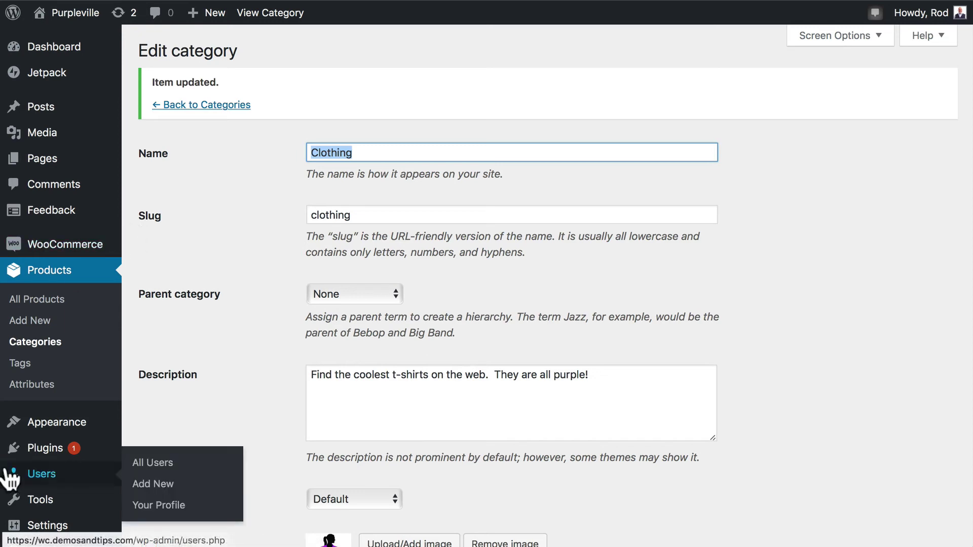
Step: Search the plugin directory for 'yoast' and install Yoast SEO
{"action": "left_click", "coordinate": [44, 443]}
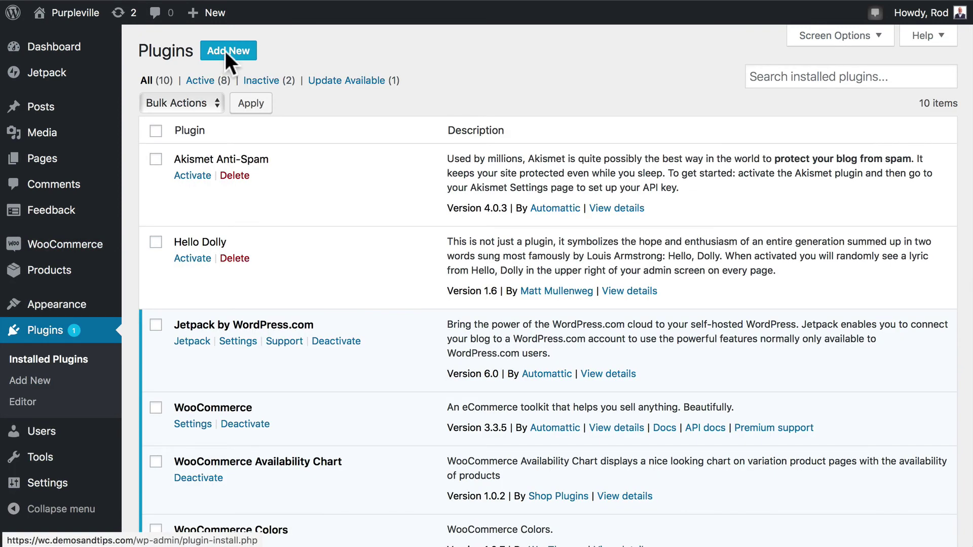
{"action": "left_click", "coordinate": [225, 51]}
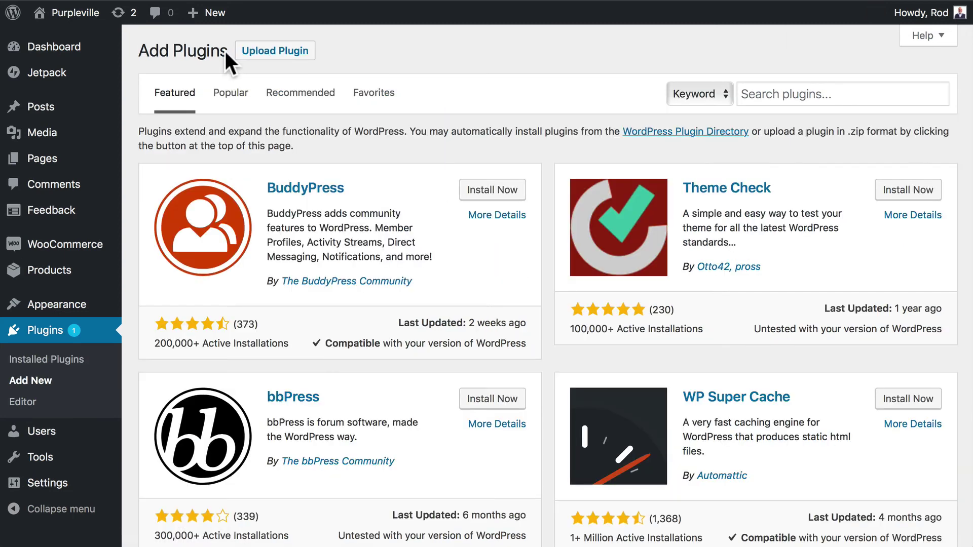
{"action": "left_click", "coordinate": [820, 94]}
{"action": "type", "text": "yoast"}
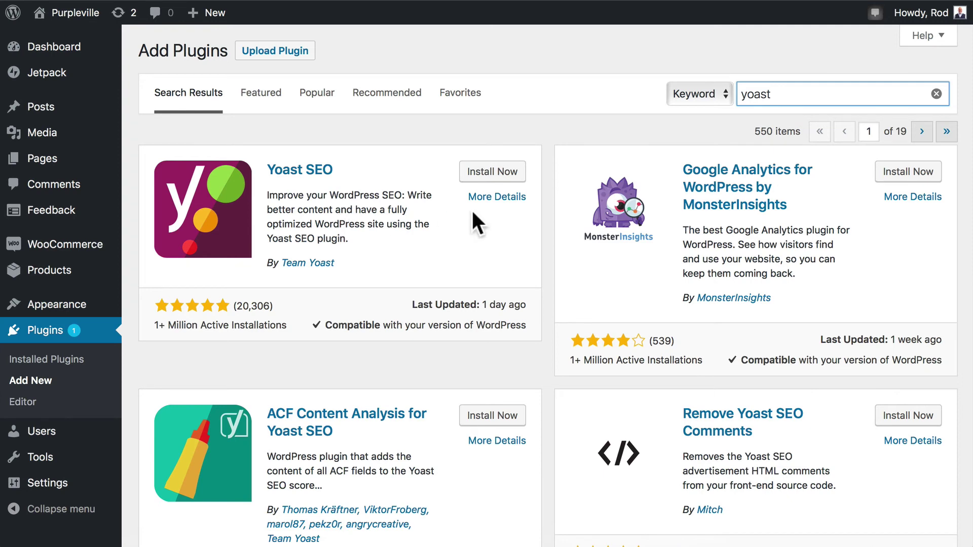
{"action": "left_click", "coordinate": [509, 180]}
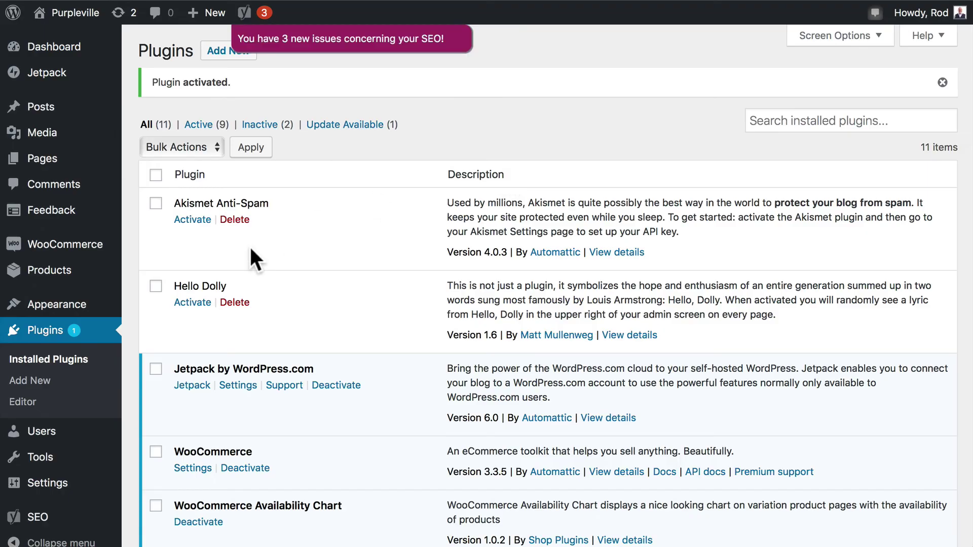
Step: Edit the Stylish Abstract Purple Desktop Wallpaper product and scroll through its Yoast SEO panel
{"action": "left_click", "coordinate": [152, 130]}
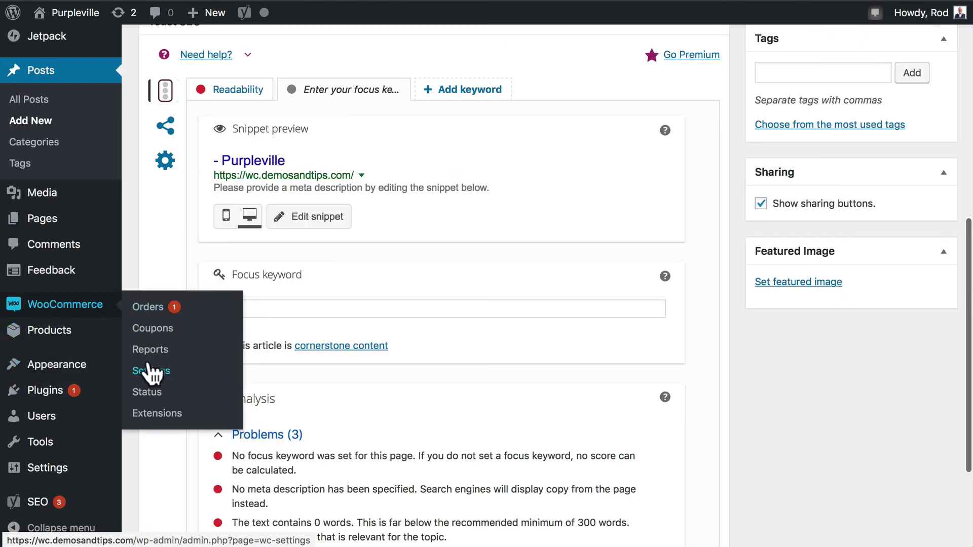
{"action": "mouse_move", "coordinate": [46, 332]}
{"action": "left_click", "coordinate": [147, 332]}
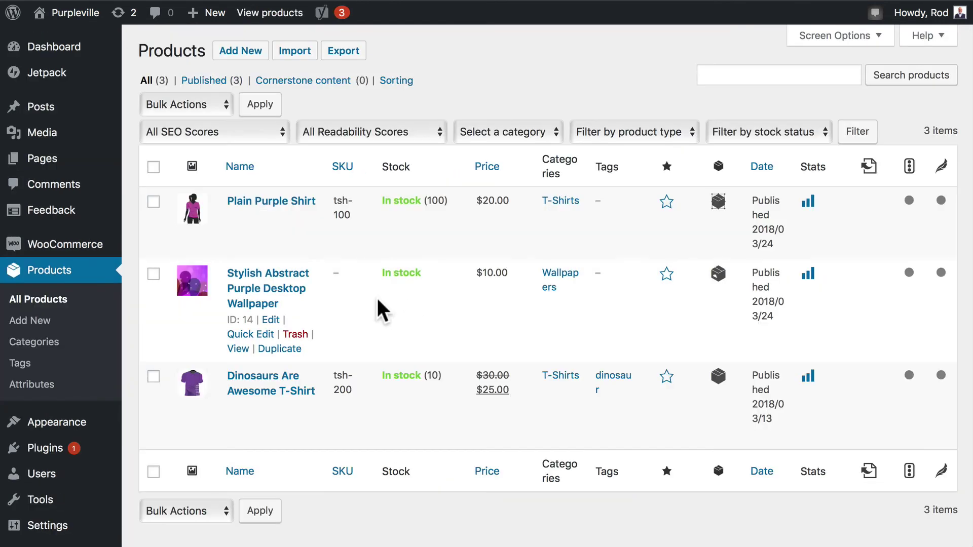
{"action": "left_click", "coordinate": [266, 321]}
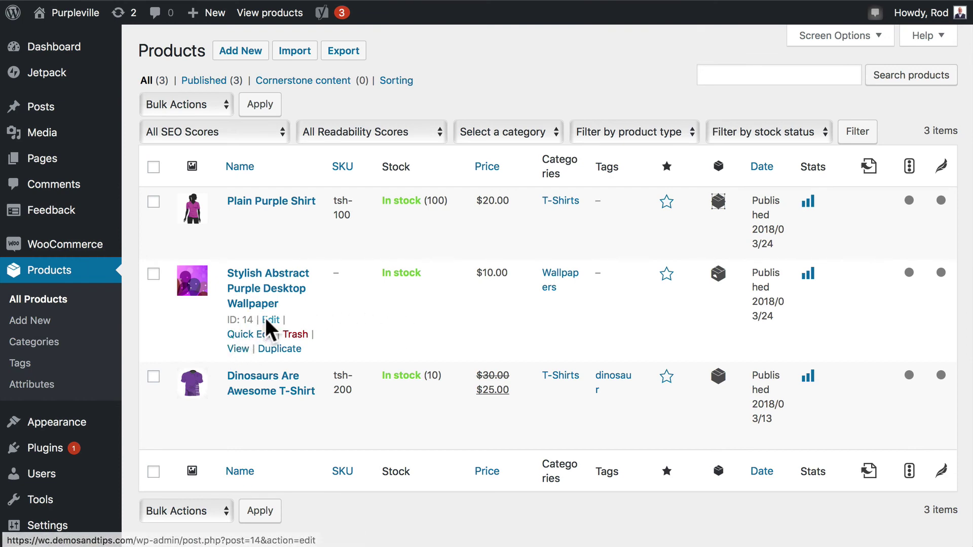
{"action": "scroll", "coordinate": [267, 324], "scroll_direction": "down", "scroll_amount": 10}
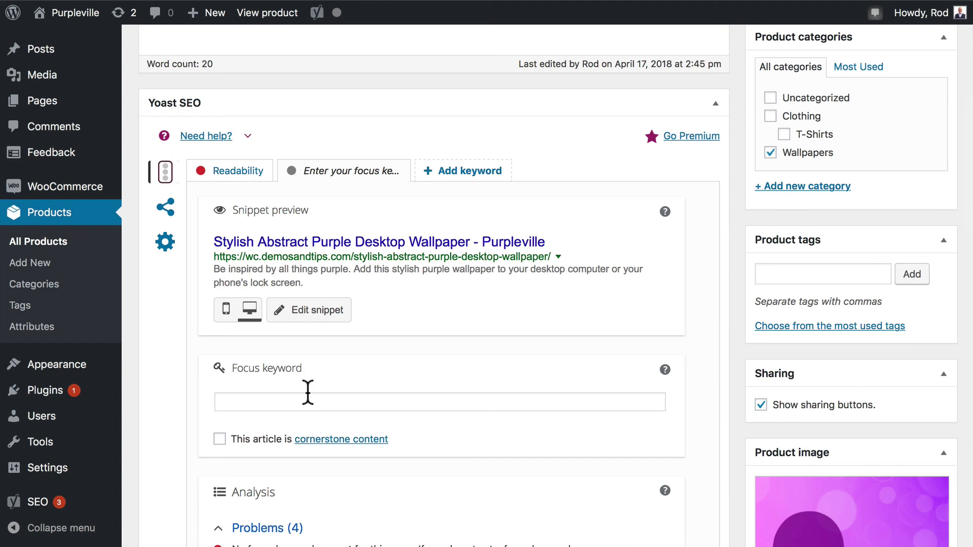
{"action": "scroll", "coordinate": [308, 393], "scroll_direction": "down", "scroll_amount": 5}
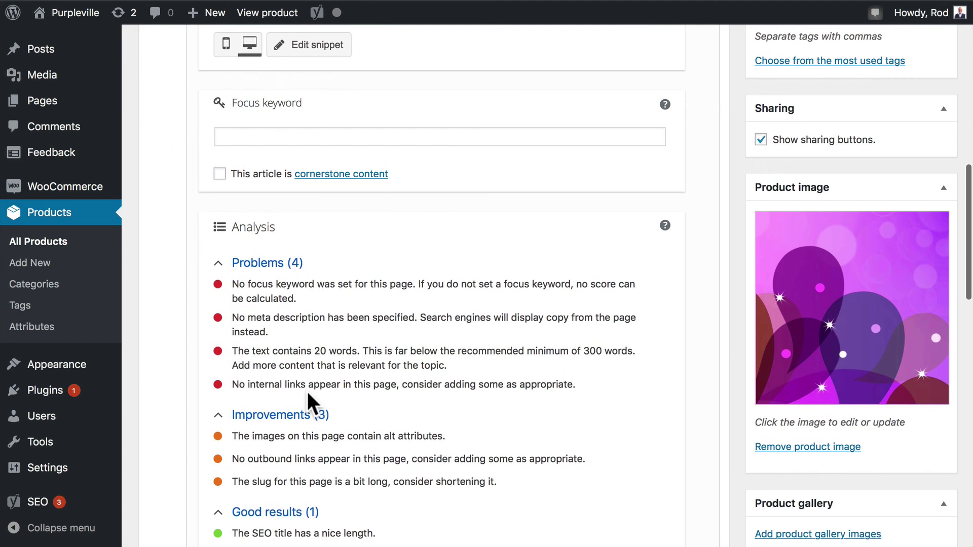
{"action": "scroll", "coordinate": [307, 394], "scroll_direction": "down", "scroll_amount": 2}
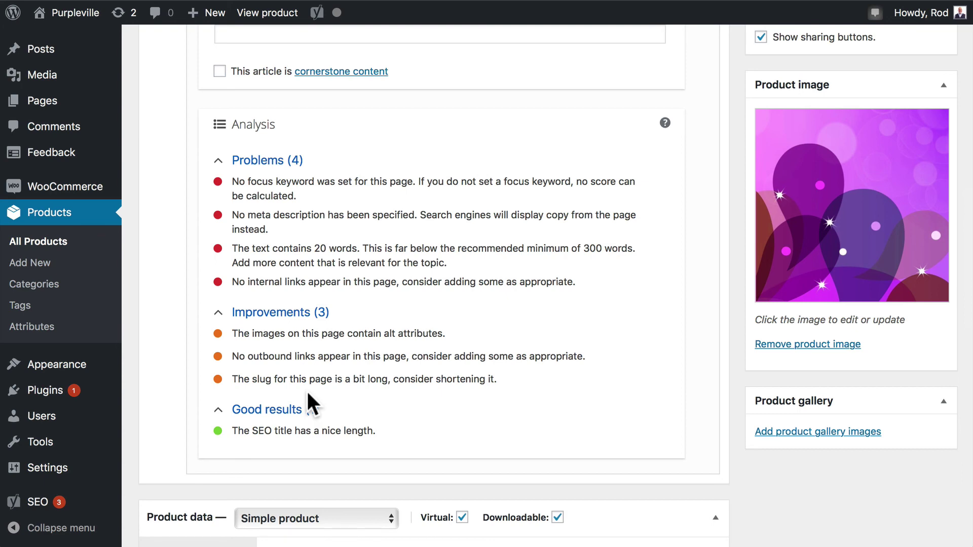
{"action": "scroll", "coordinate": [306, 389], "scroll_direction": "up", "scroll_amount": 15}
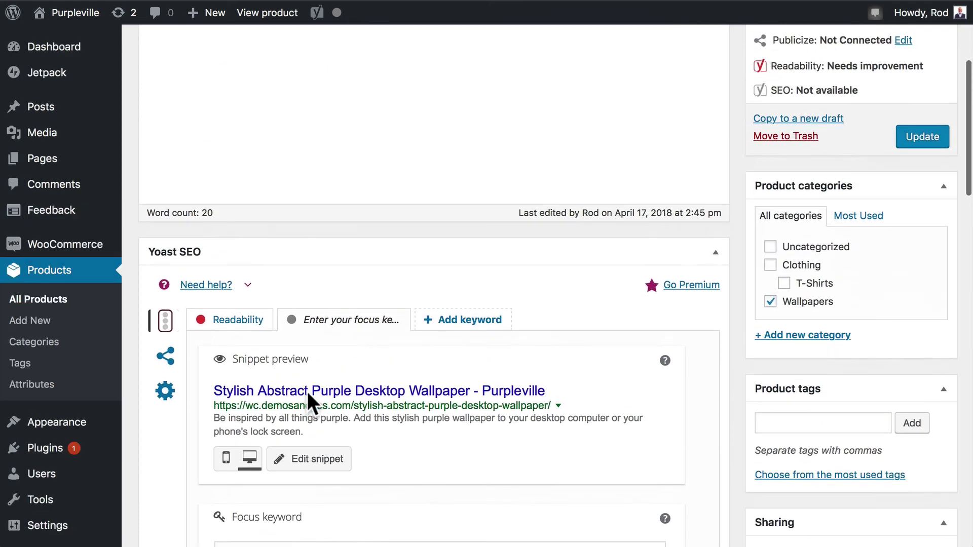